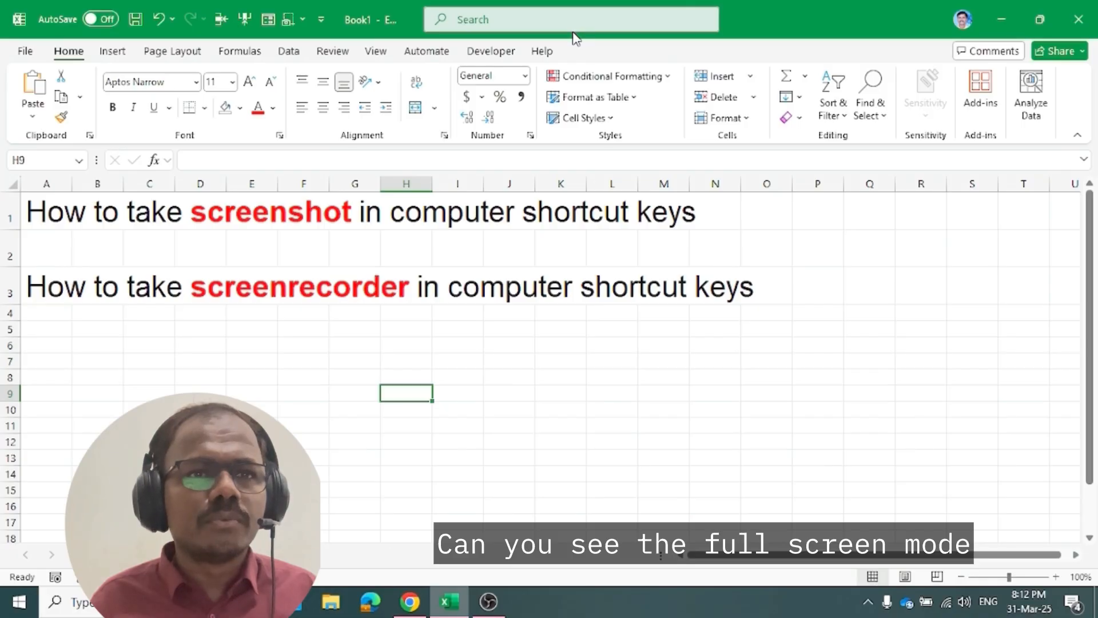
- Capture a full-screen snip of the worksheet with the screenshot and screenrecorder headings
{"action": "left_click", "coordinate": [574, 37]}
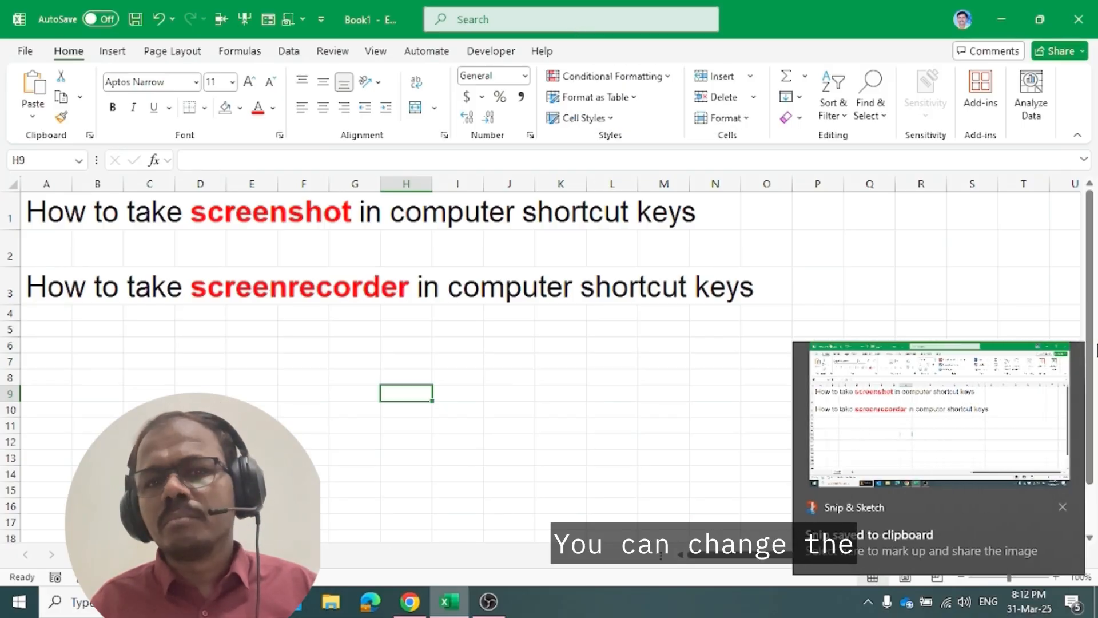
{"action": "left_click", "coordinate": [1069, 419]}
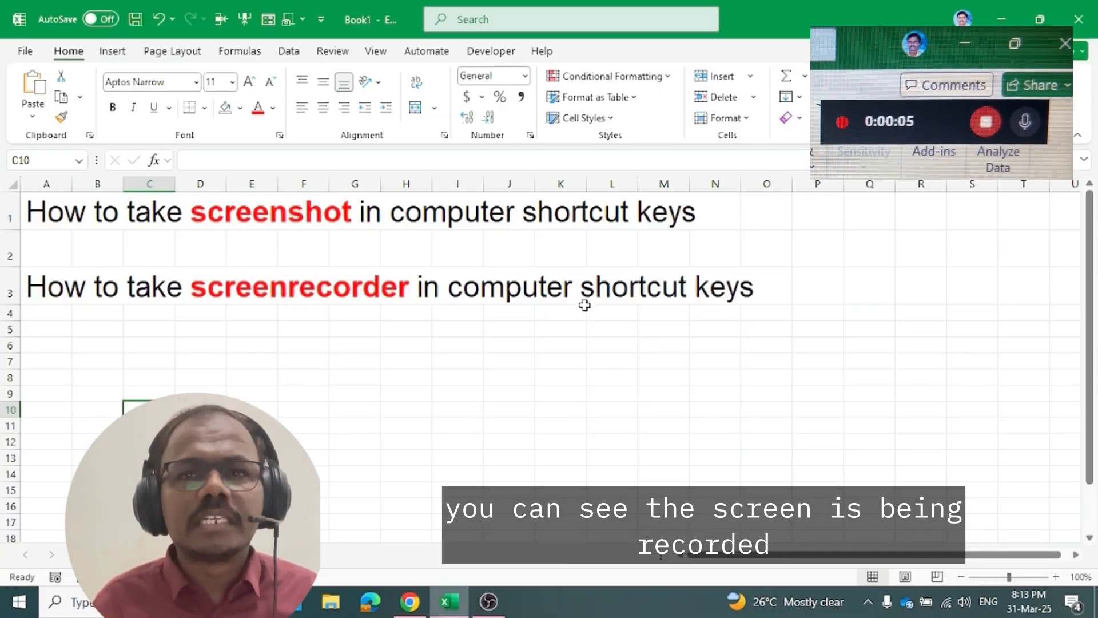
- Fill the entire worksheet with the light blue theme color while the screen is being recorded
{"action": "left_click", "coordinate": [371, 348]}
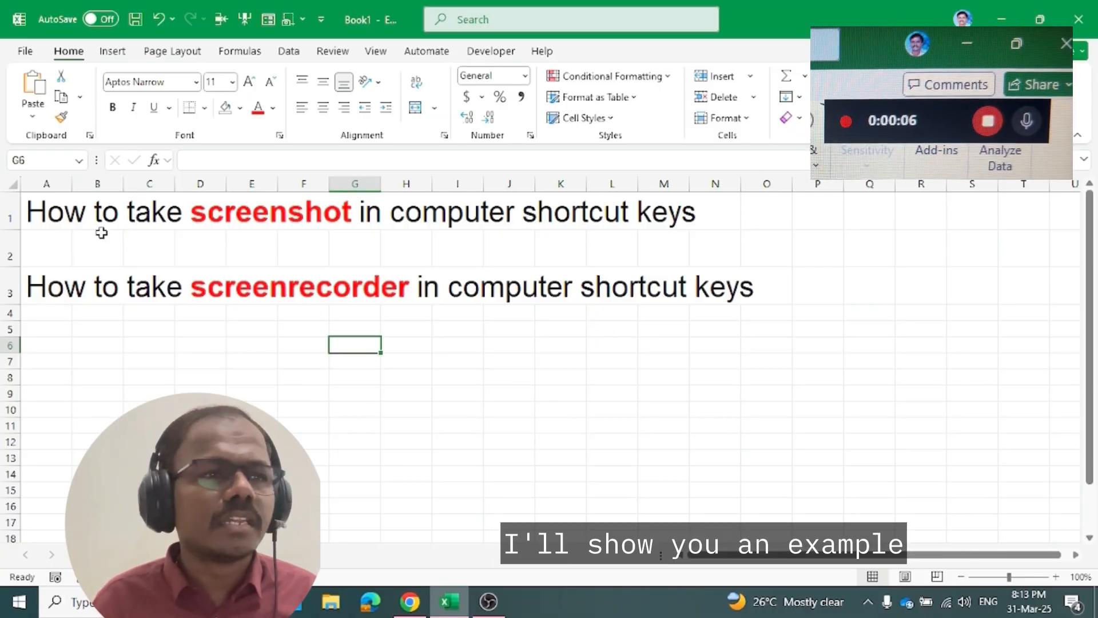
{"action": "left_click", "coordinate": [12, 184]}
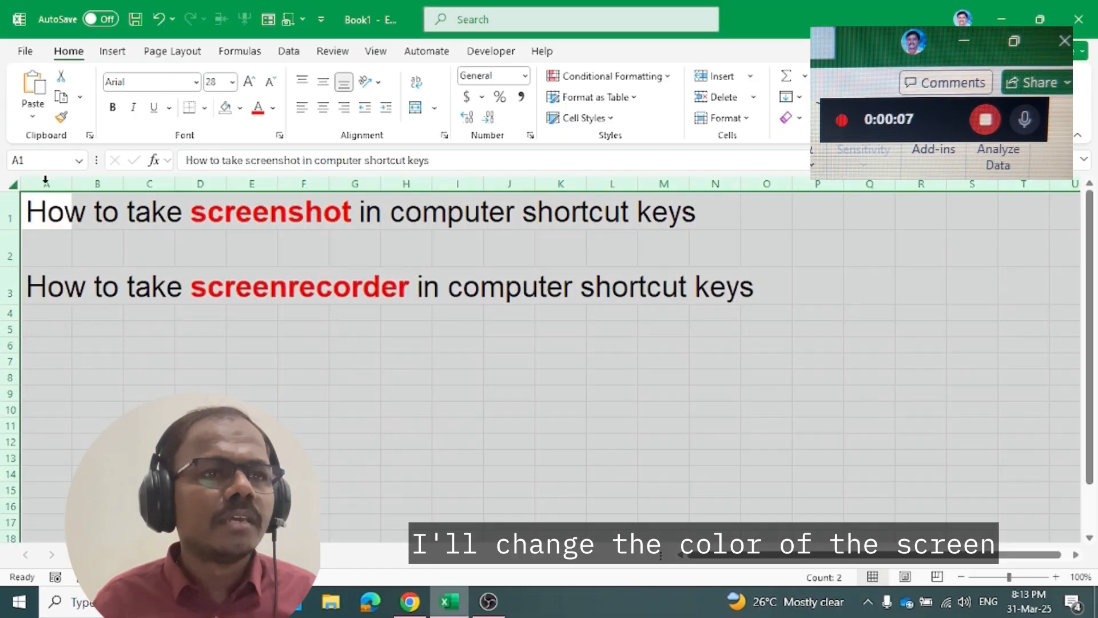
{"action": "left_click", "coordinate": [240, 108]}
{"action": "left_click", "coordinate": [296, 258]}
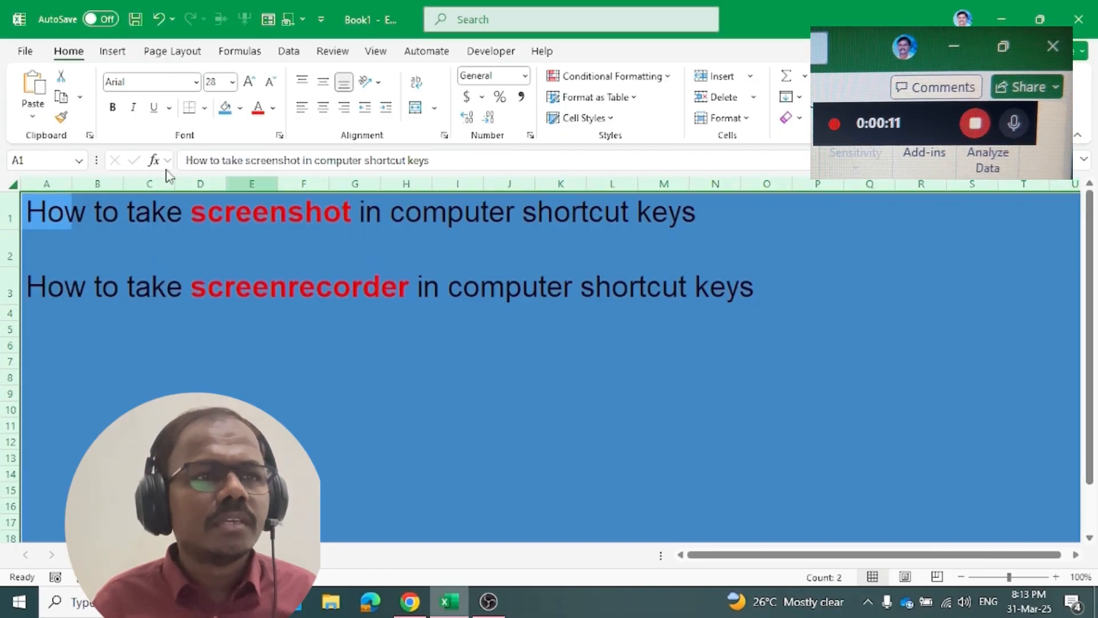
{"action": "left_click", "coordinate": [131, 282]}
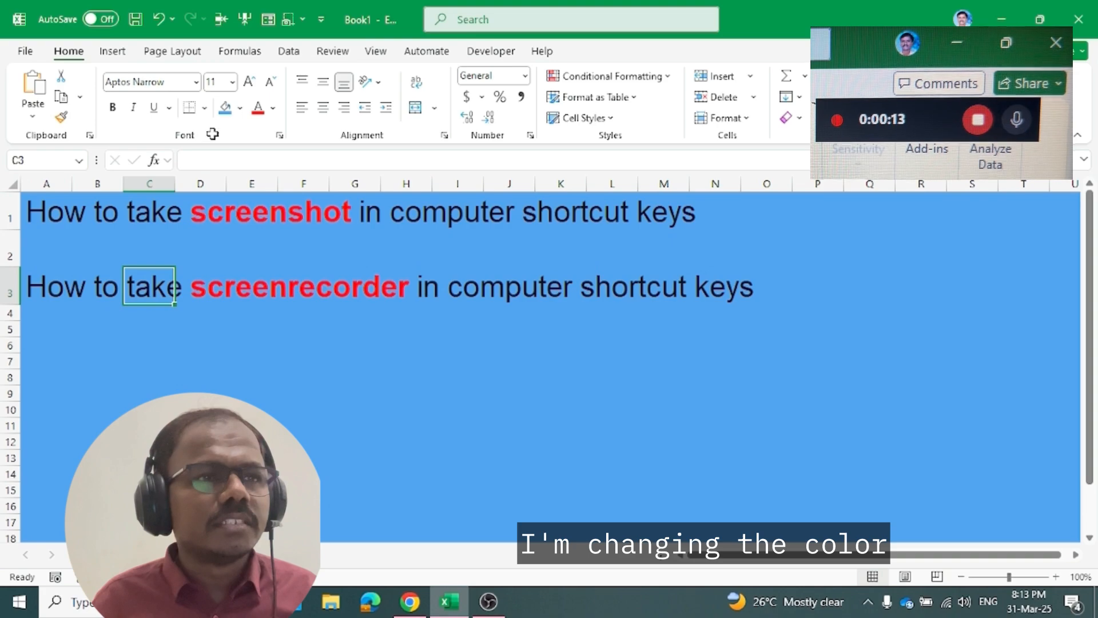
- Fill the entire worksheet with the bright green theme color
{"action": "key", "text": "ctrl+a"}
{"action": "left_click", "coordinate": [240, 108]}
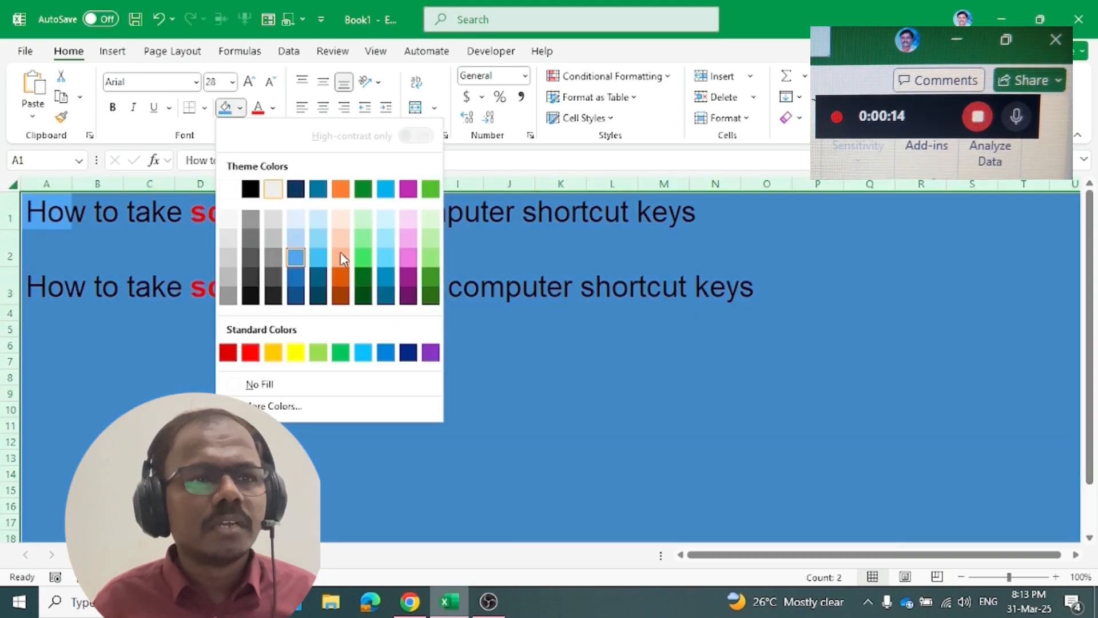
{"action": "left_click", "coordinate": [366, 257]}
{"action": "left_click", "coordinate": [382, 261]}
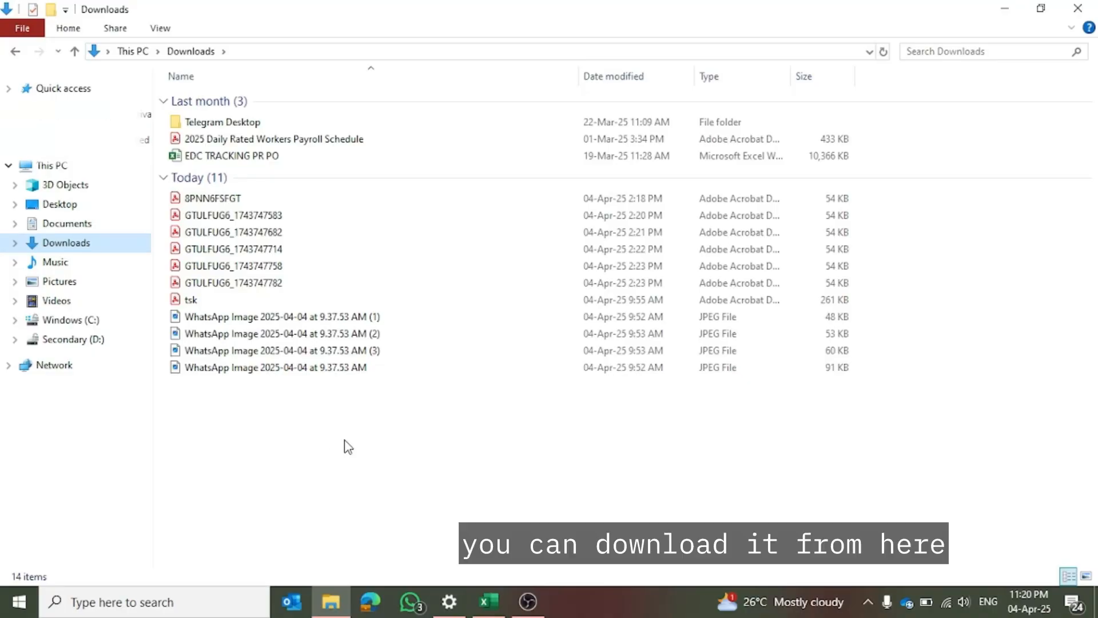
{"action": "left_click", "coordinate": [51, 305]}
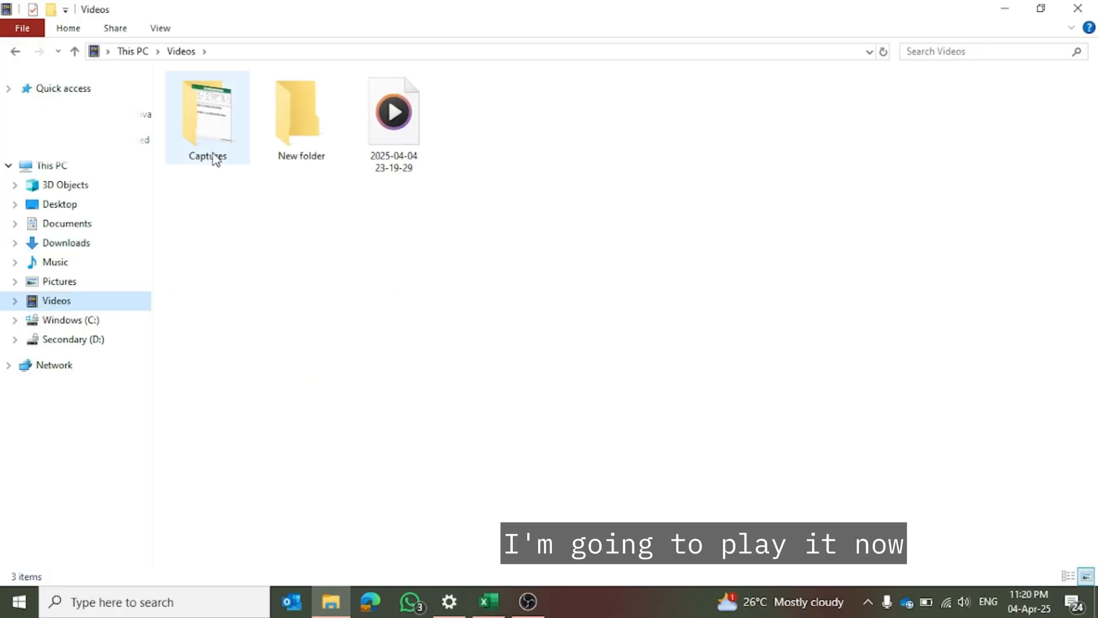
{"action": "double_click", "coordinate": [209, 124]}
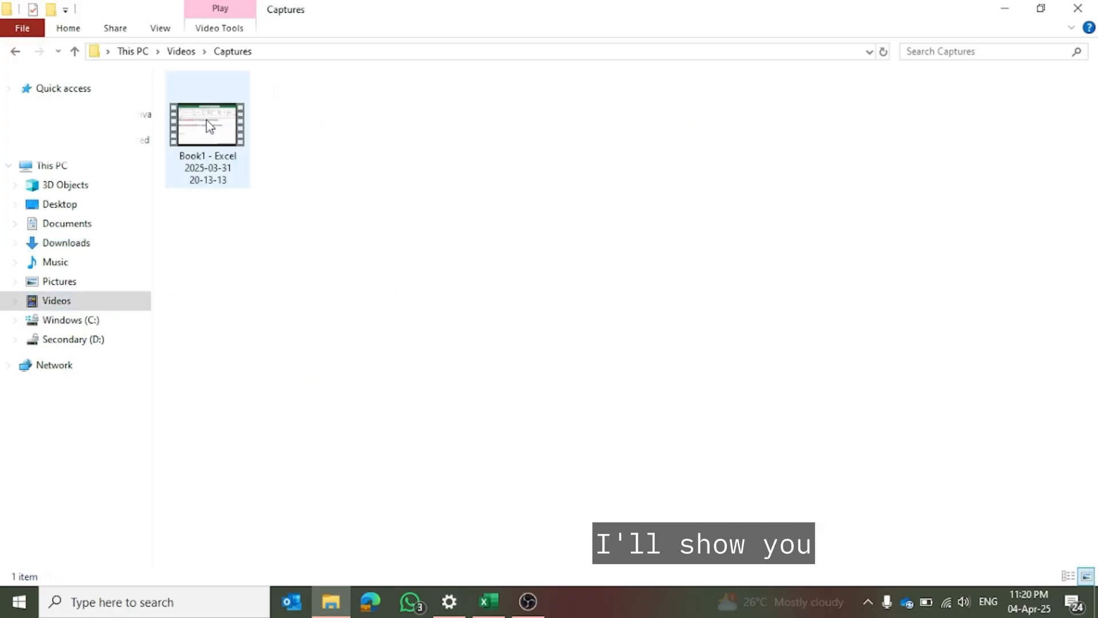
{"action": "double_click", "coordinate": [208, 148]}
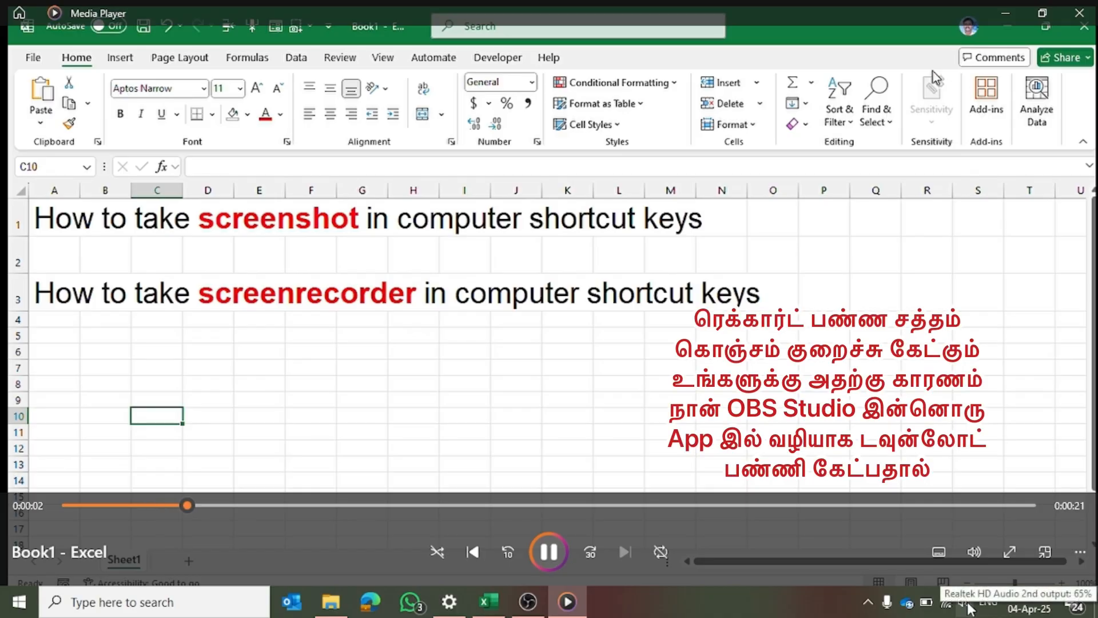
- Raise the system volume to 89 while the recording plays and close the volume control
{"action": "left_click", "coordinate": [966, 603]}
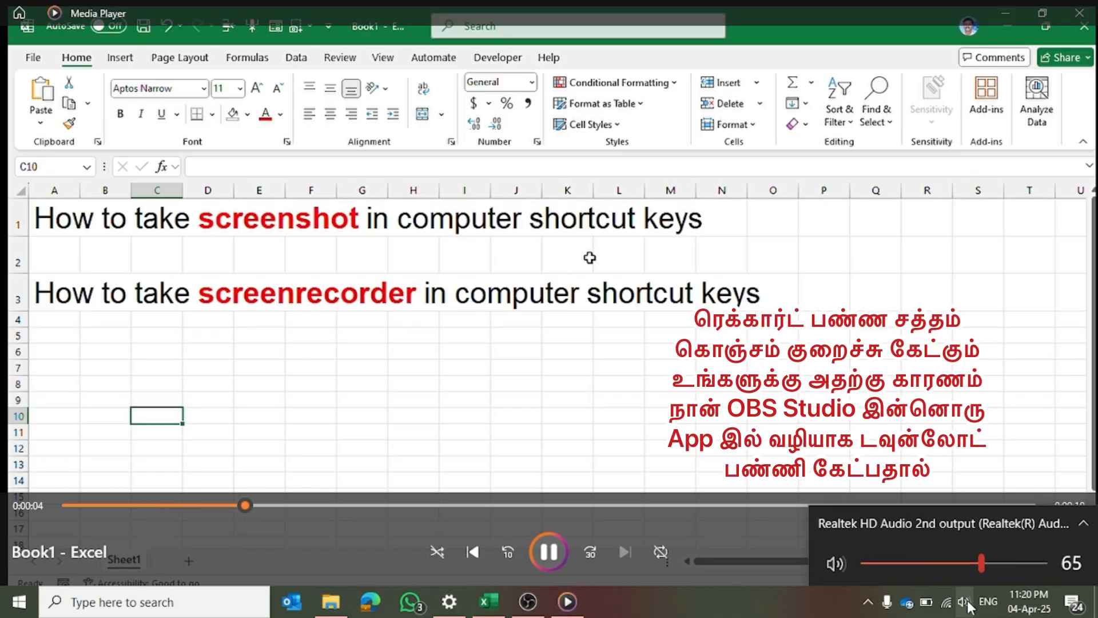
{"action": "left_click", "coordinate": [1021, 563]}
{"action": "left_click", "coordinate": [1023, 563]}
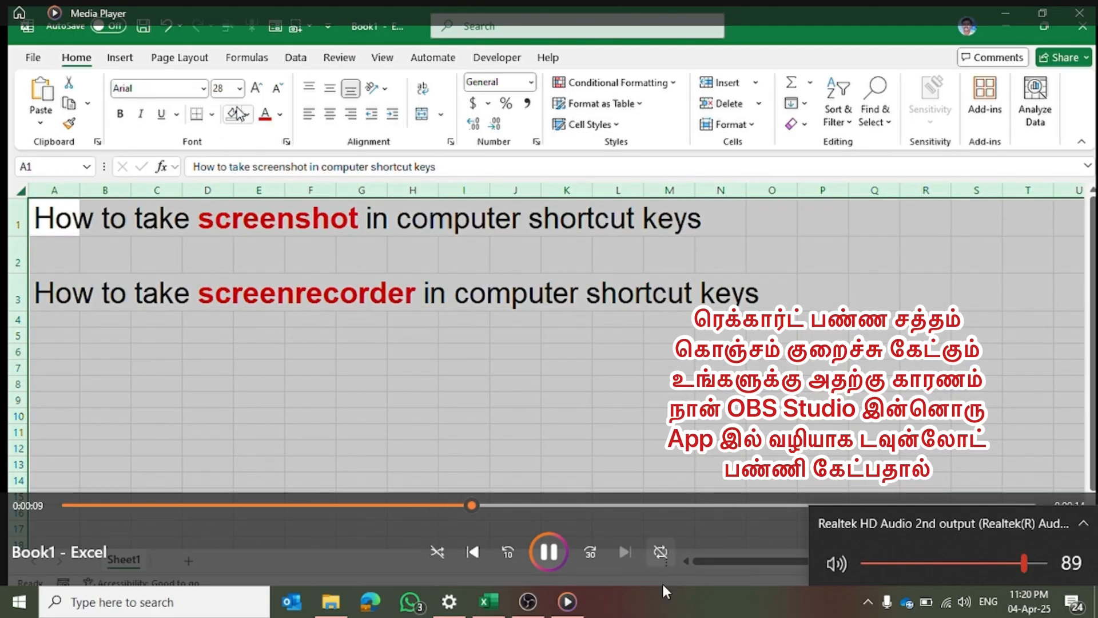
{"action": "left_click", "coordinate": [680, 609]}
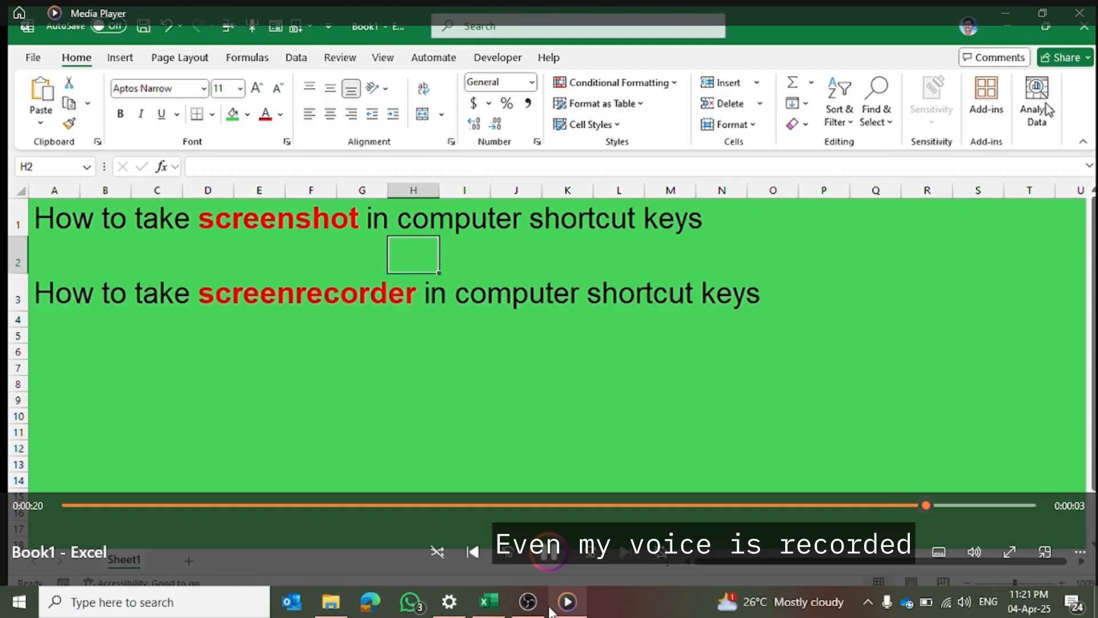
{"action": "mouse_move", "coordinate": [531, 607]}
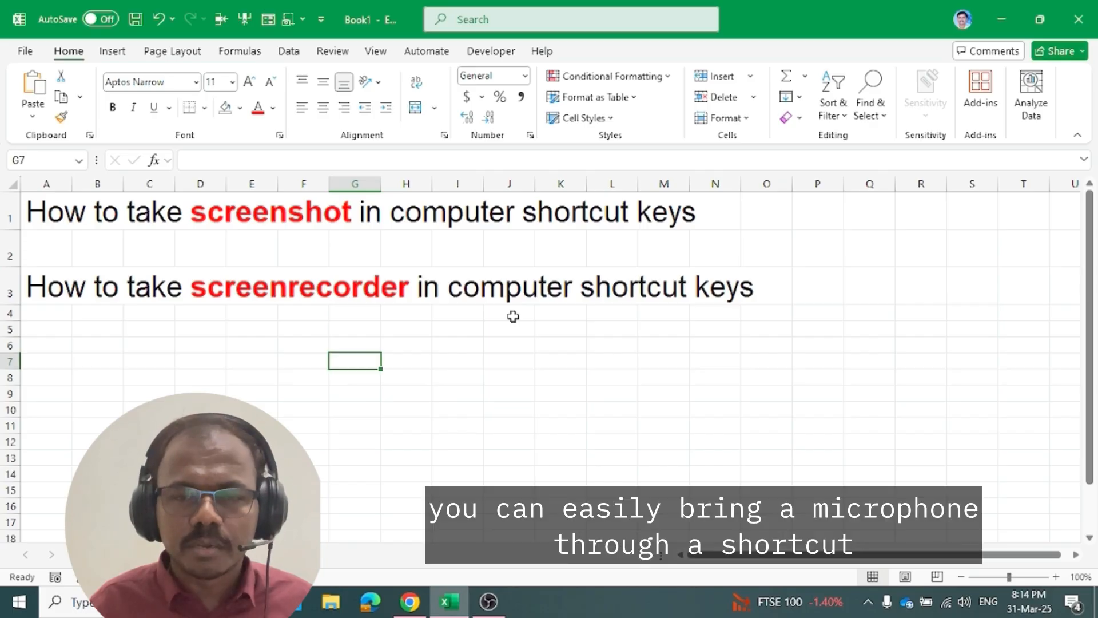
- Switch to WhatsApp Web, bring up Windows voice typing for the message field of the self-chat, and pause listening
{"action": "key", "text": "super+h"}
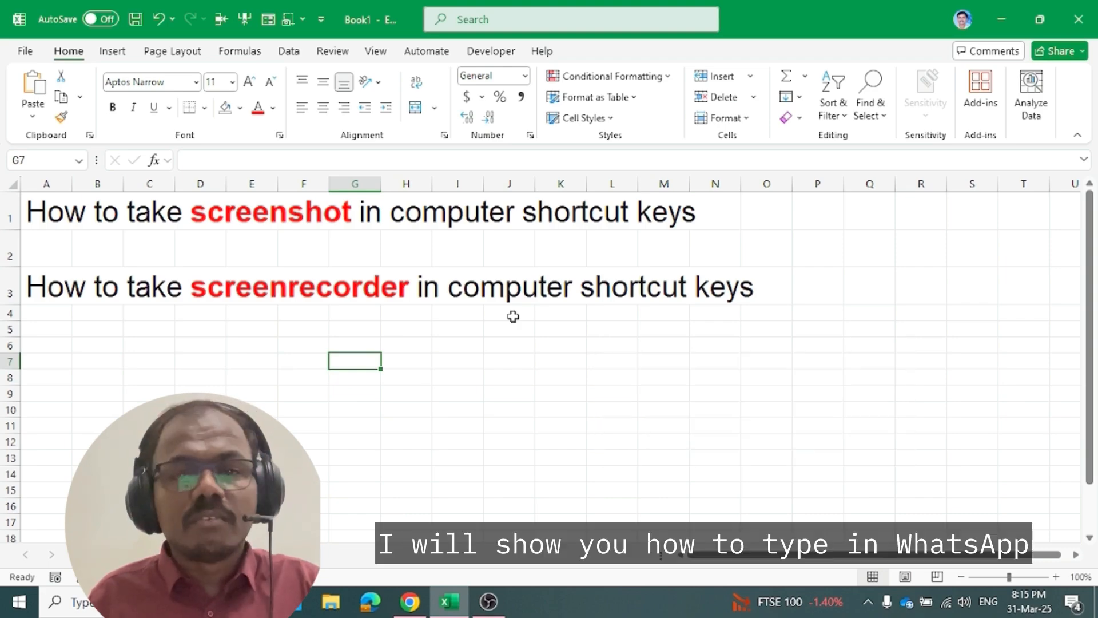
{"action": "key", "text": "alt+Tab"}
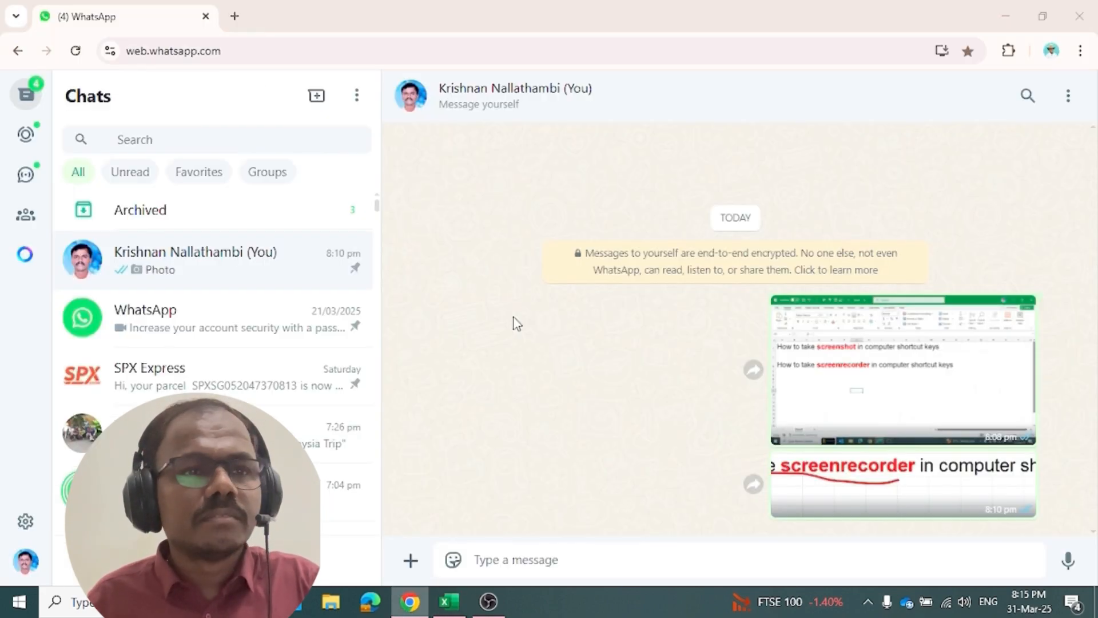
{"action": "left_click", "coordinate": [512, 553]}
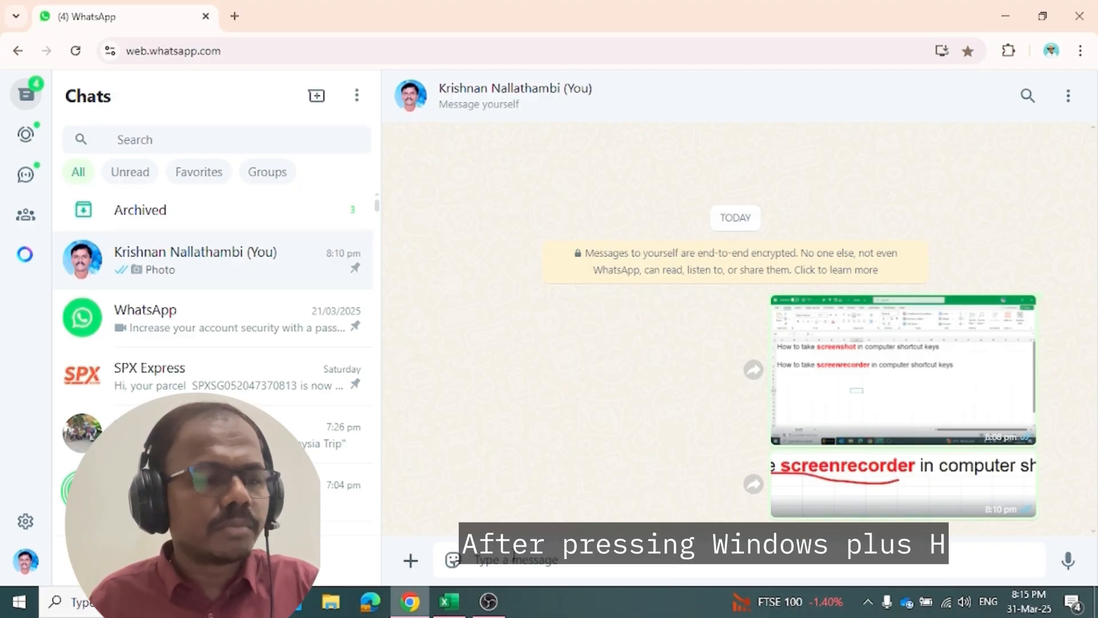
{"action": "key", "text": "super+h"}
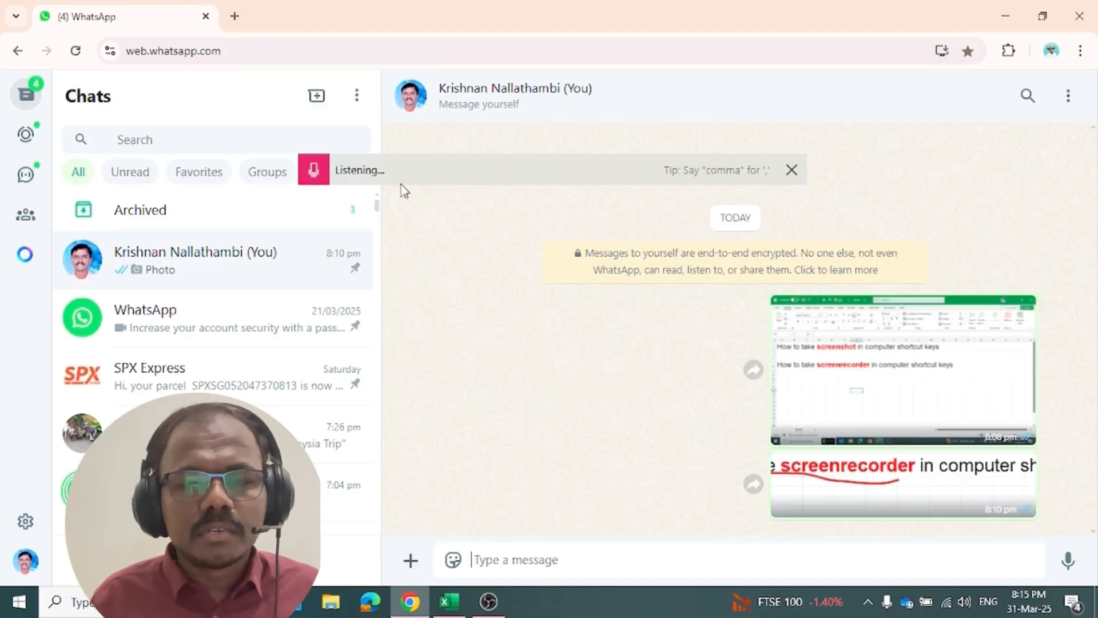
{"action": "left_click", "coordinate": [316, 170]}
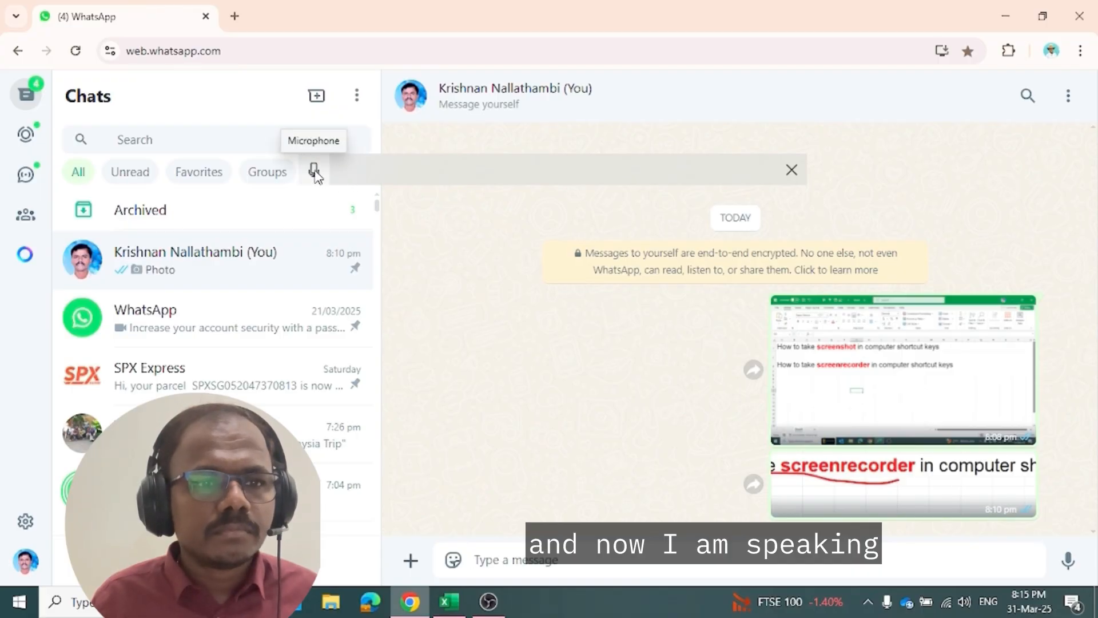
- Dictate the message "Today's video will show you how to take screenshot on a computer" and send it to the self-chat
{"action": "left_click", "coordinate": [314, 171]}
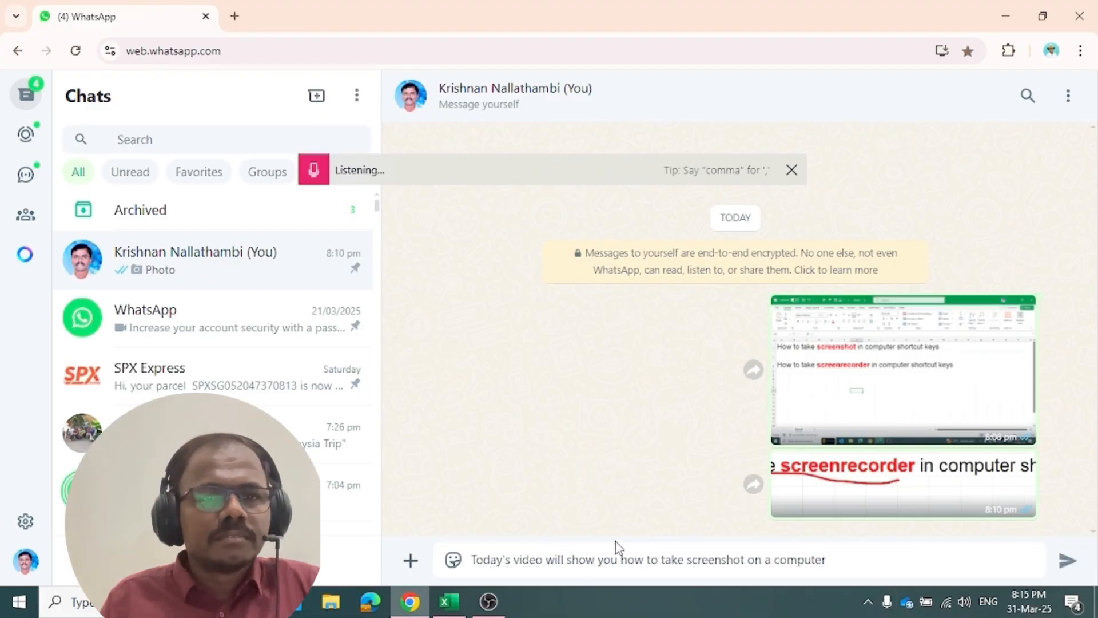
{"action": "left_click", "coordinate": [314, 170]}
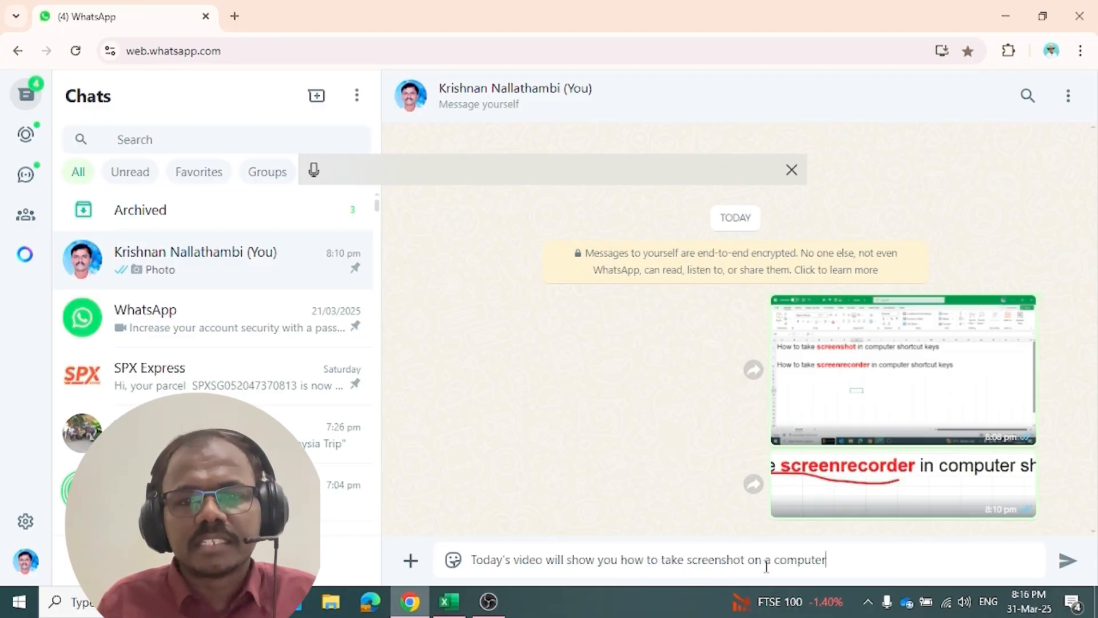
{"action": "left_click", "coordinate": [1067, 560]}
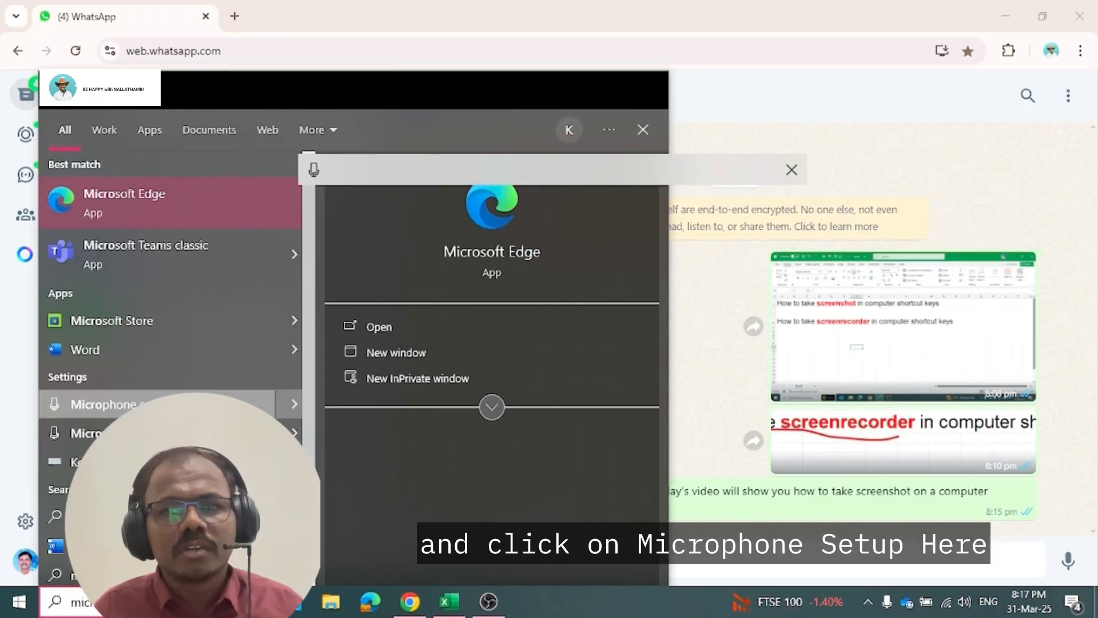
- Open the Windows microphone setup settings and search the voice packages available to add for "tam"
{"action": "left_click", "coordinate": [172, 404]}
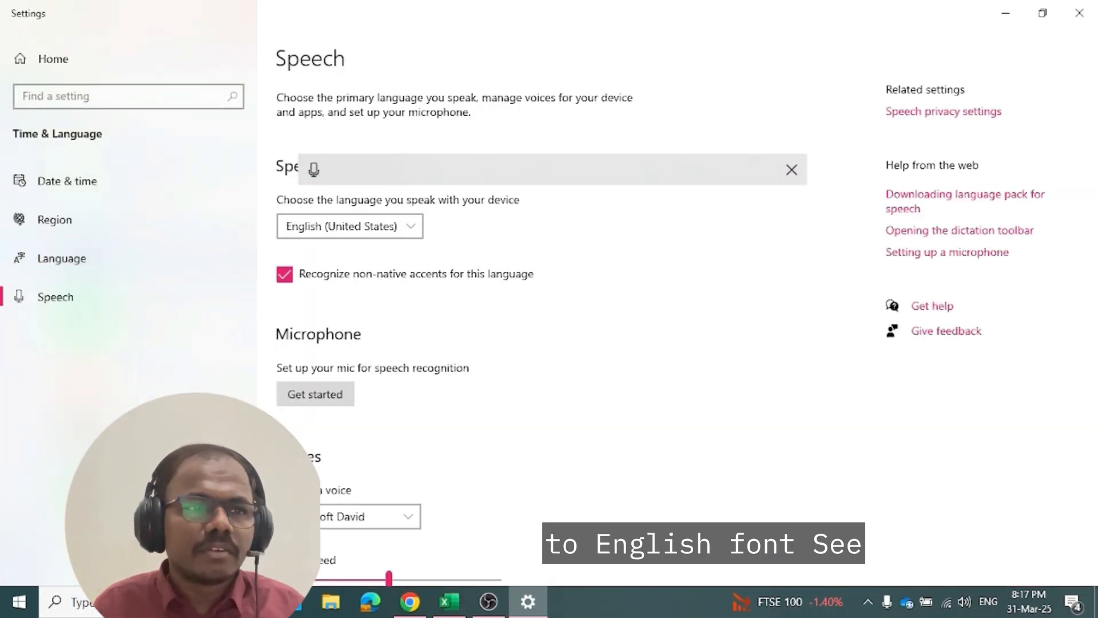
{"action": "scroll", "coordinate": [381, 429], "scroll_direction": "down", "scroll_amount": 3}
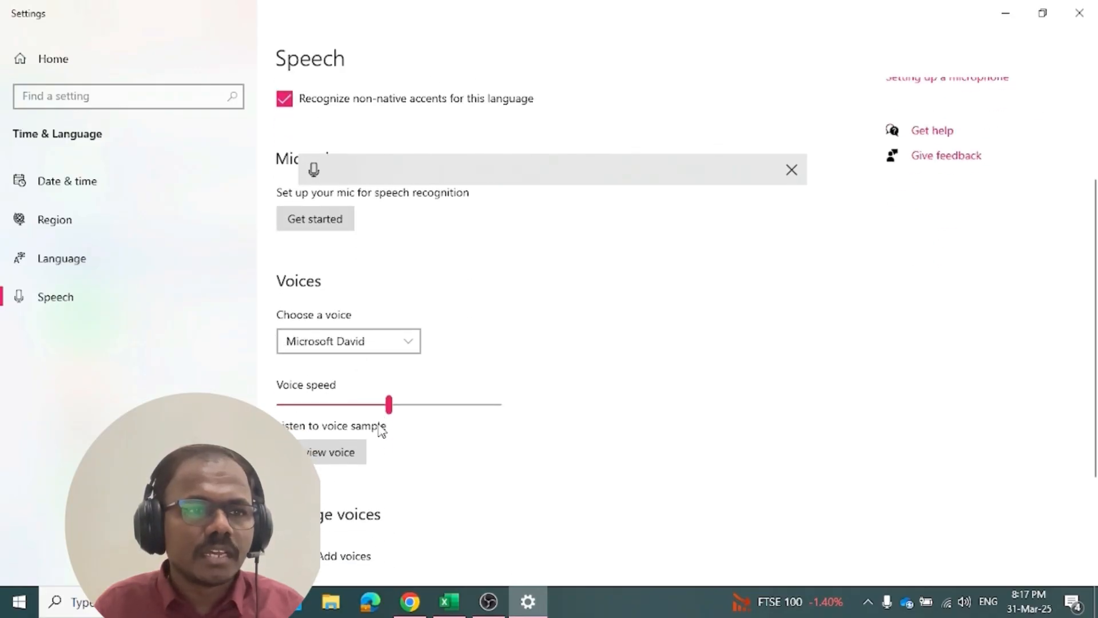
{"action": "scroll", "coordinate": [380, 429], "scroll_direction": "down", "scroll_amount": 3}
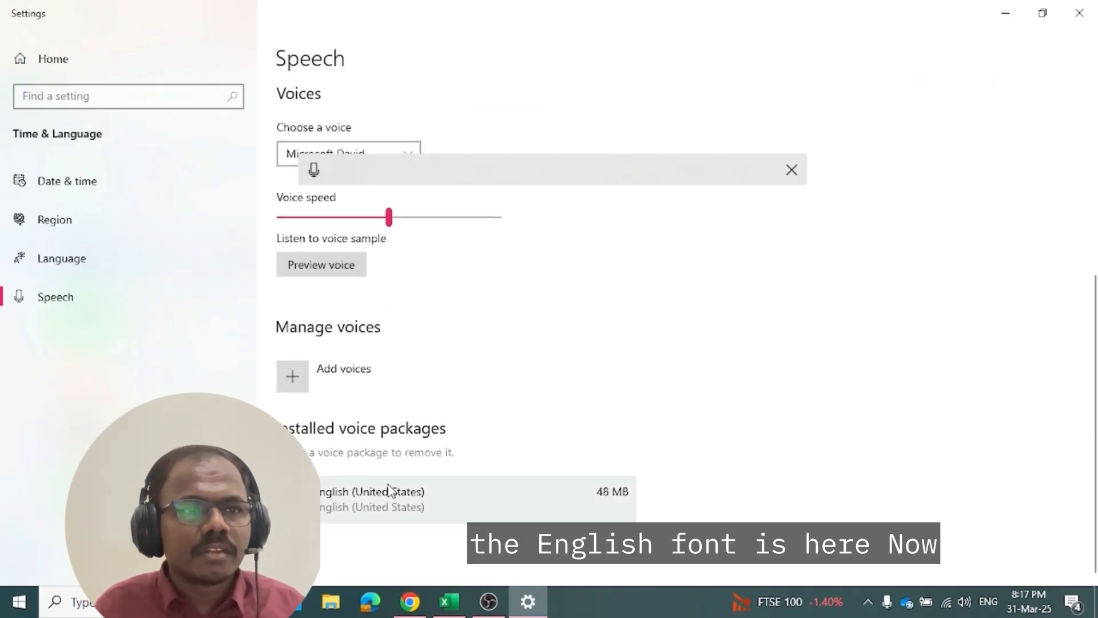
{"action": "left_click", "coordinate": [294, 378]}
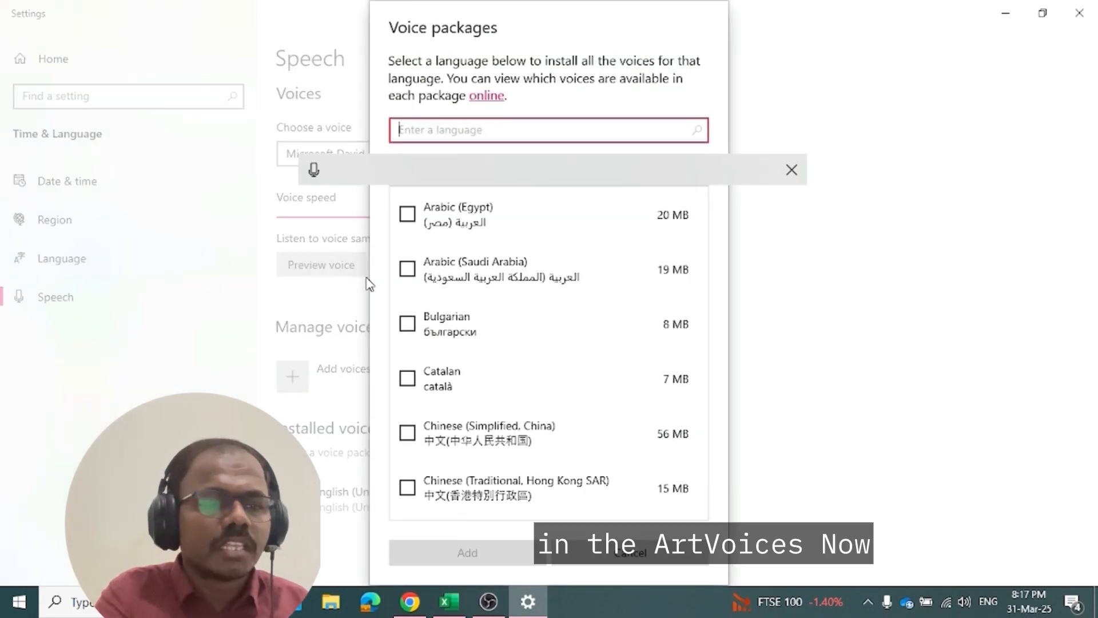
{"action": "type", "text": "tam"}
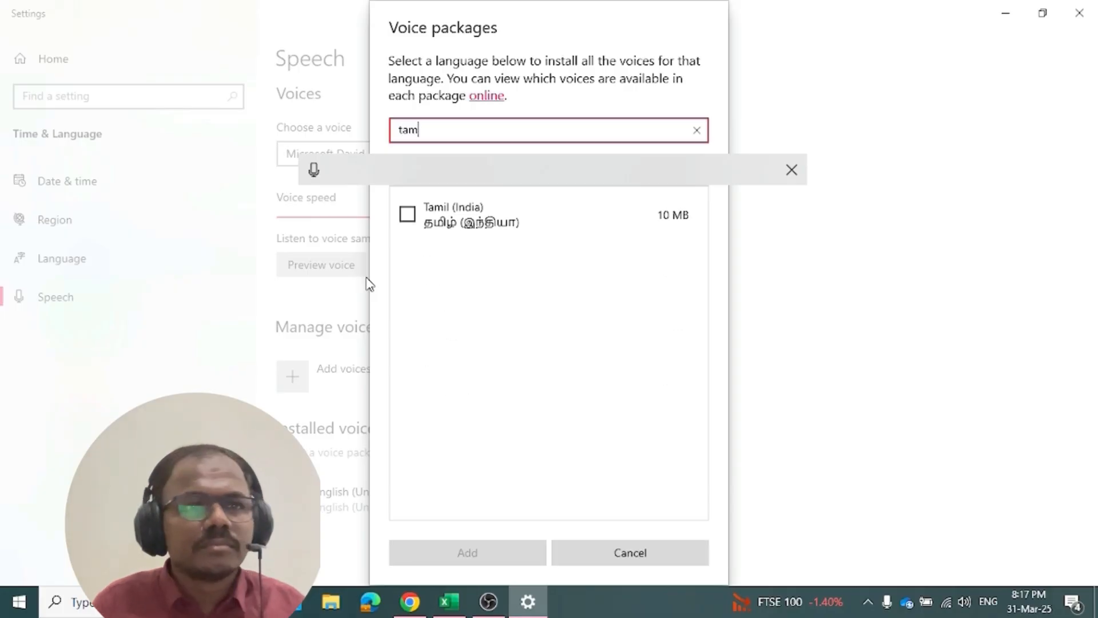